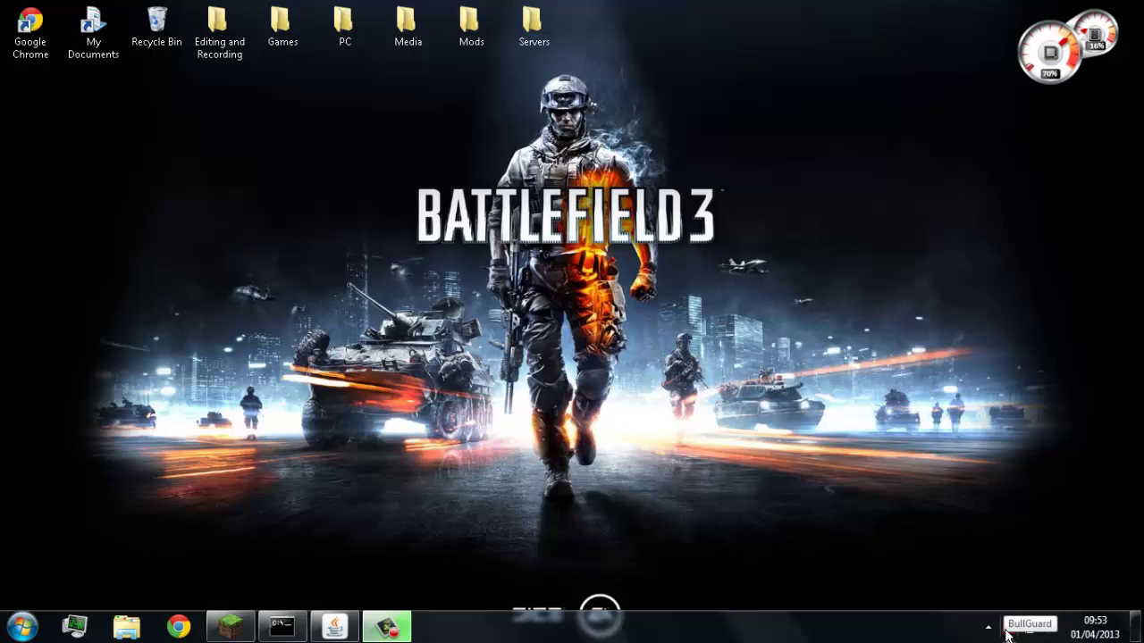
Step: Launch Minecraft 1.5.1 from the desktop and wait for its title screen
drag(334, 136, 813, 297)
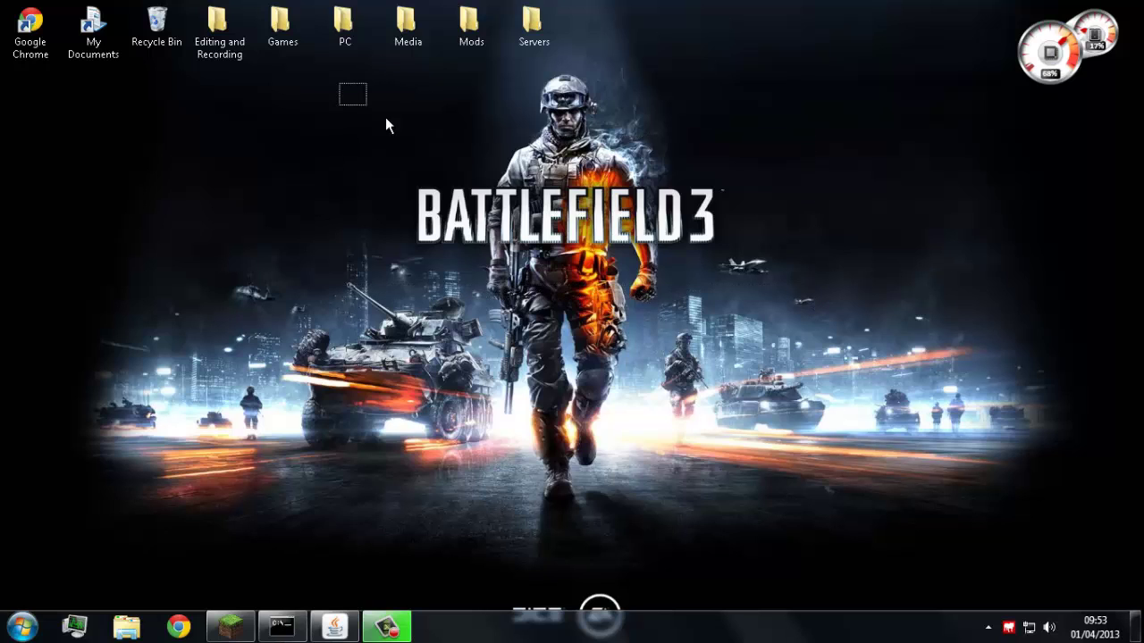
drag(386, 118, 801, 356)
mouse_move(328, 68)
mouse_down()
mouse_move(621, 198)
mouse_move(856, 372)
mouse_move(867, 514)
mouse_move(834, 545)
mouse_move(817, 543)
mouse_move(887, 404)
mouse_move(695, 429)
mouse_move(784, 529)
mouse_up()
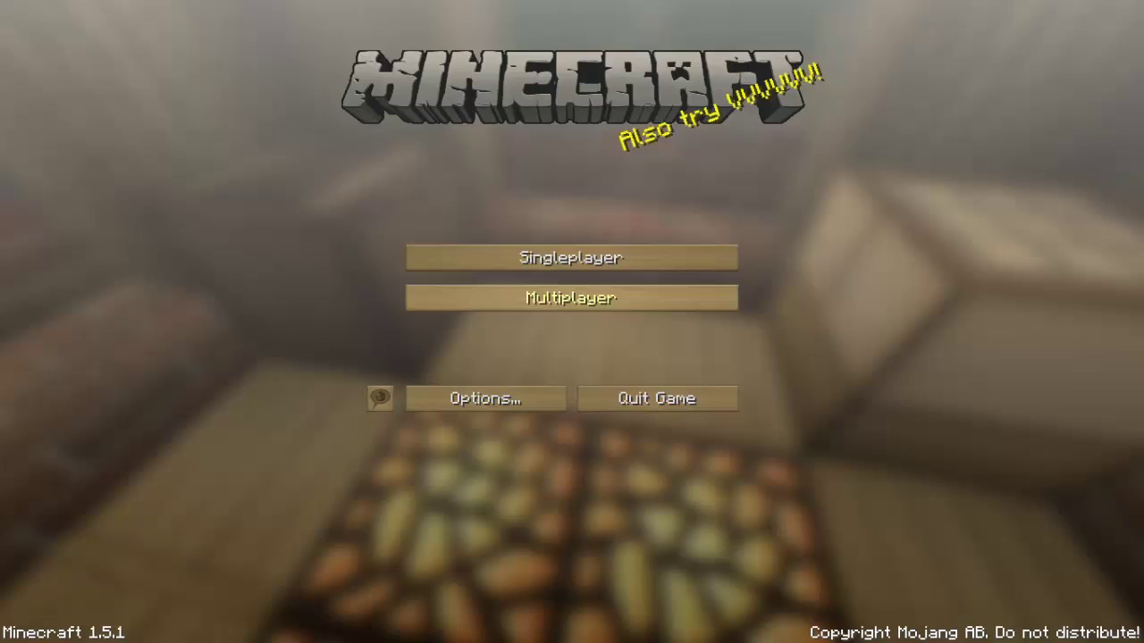
Step: Open MyServer's edit screen in Multiplayer, clear its address, then cancel without saving
click(571, 297)
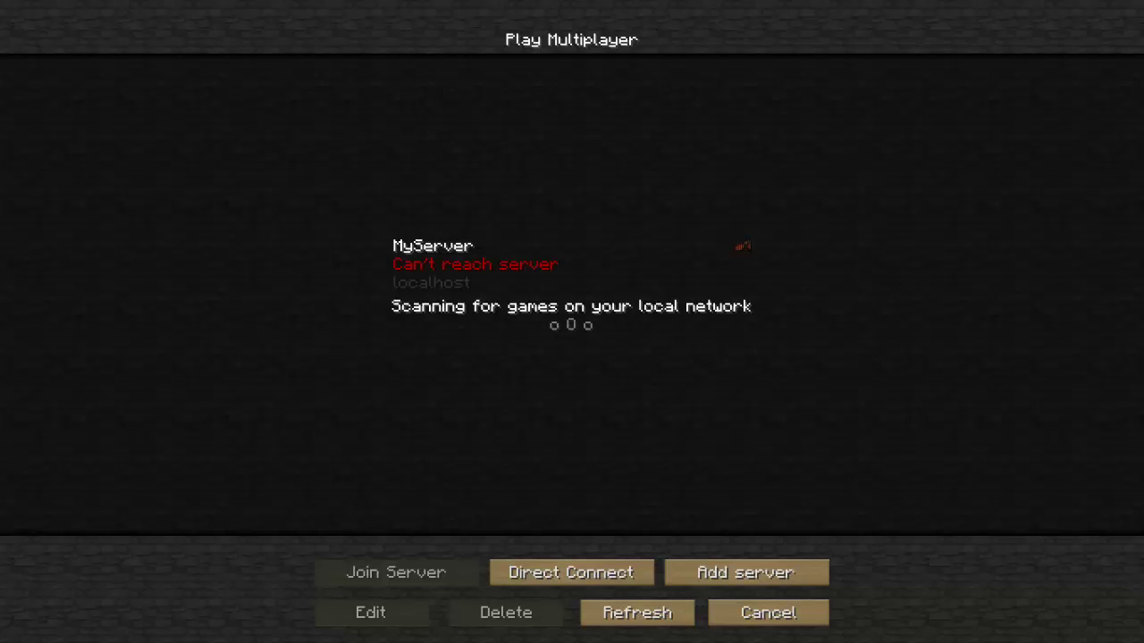
click(536, 264)
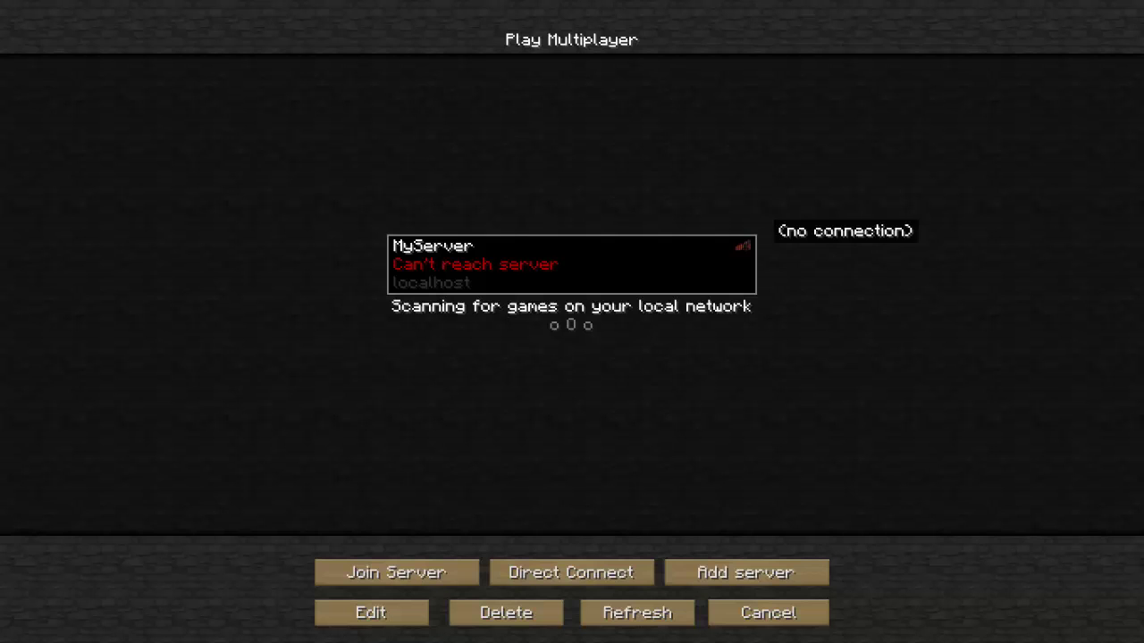
click(370, 613)
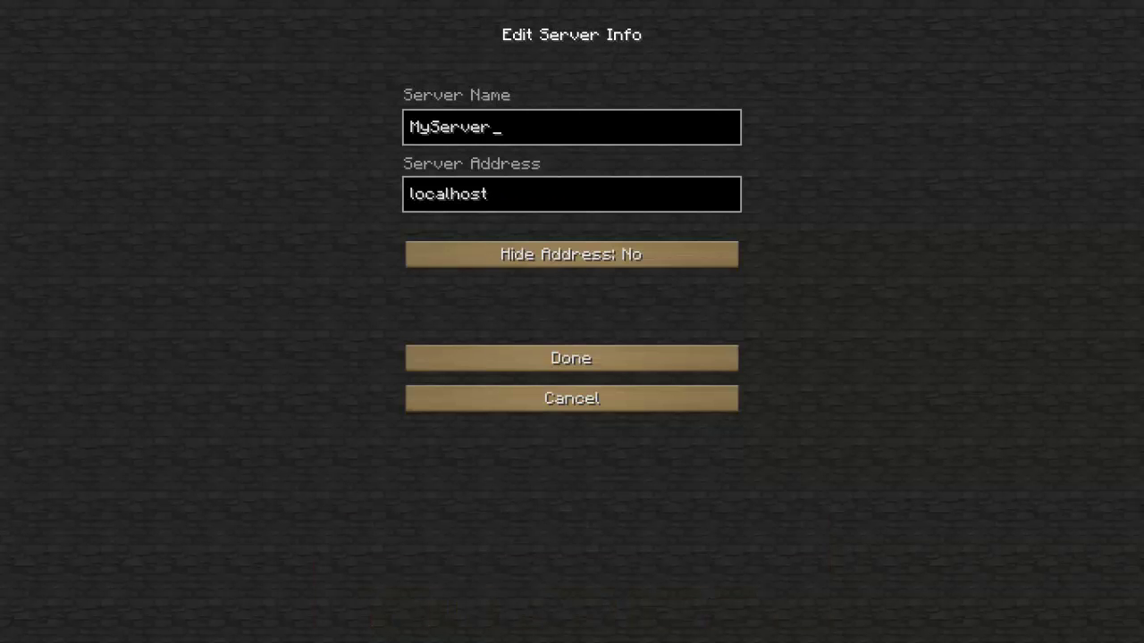
key(BackSpace)
key(BackSpace)
key(BackSpace)
key(BackSpace)
key(BackSpace)
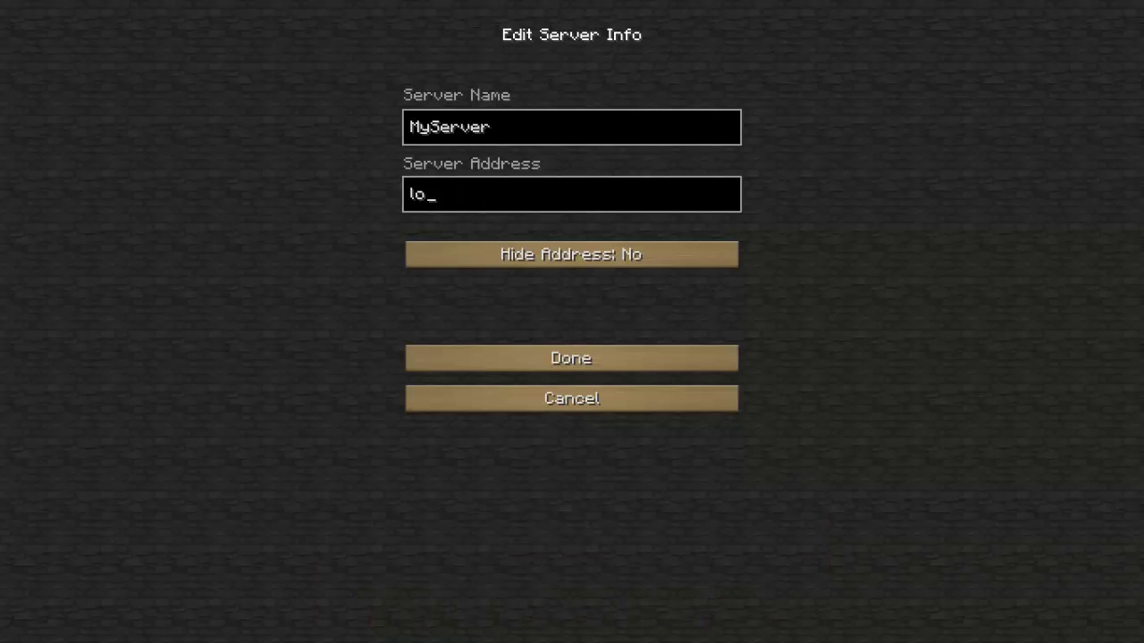
key(BackSpace)
key(BackSpace)
text(192)
text(16)
text(8)
key(BackSpace)
key(BackSpace)
key(BackSpace)
key(BackSpace)
key(BackSpace)
key(BackSpace)
key(BackSpace)
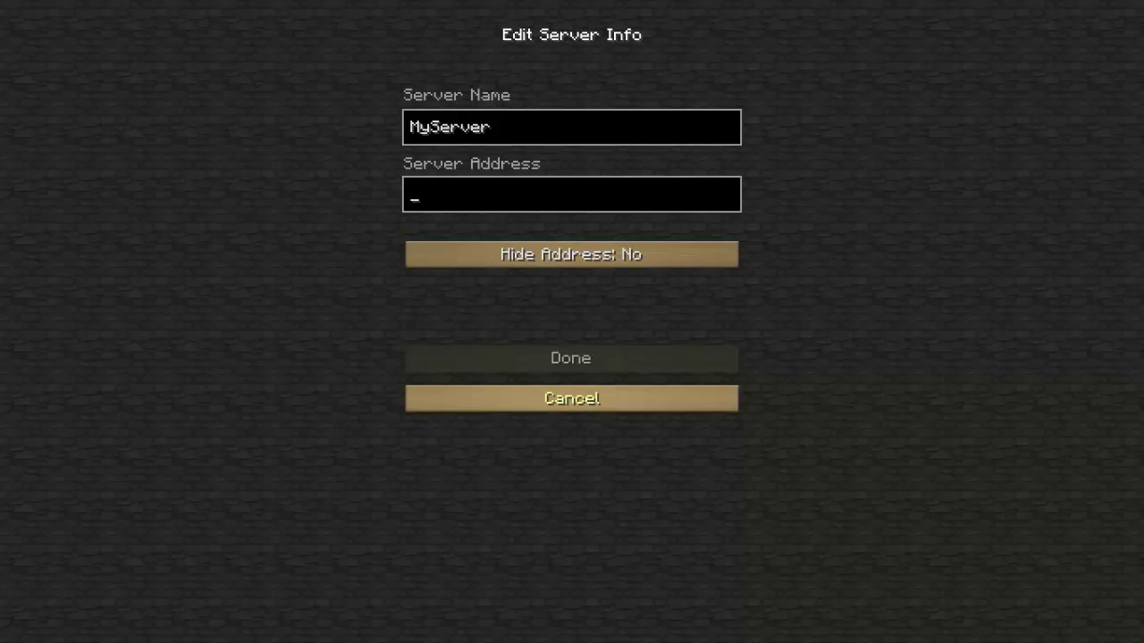
click(572, 398)
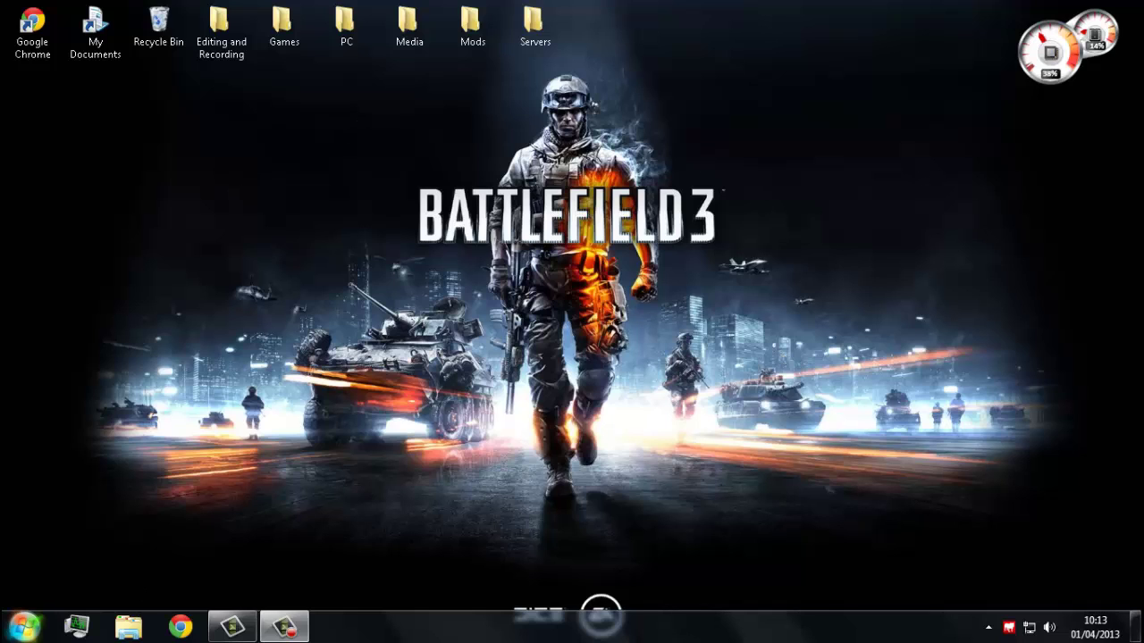
Step: Open the Windows Firewall page from Start > Control Panel
click(24, 627)
click(296, 375)
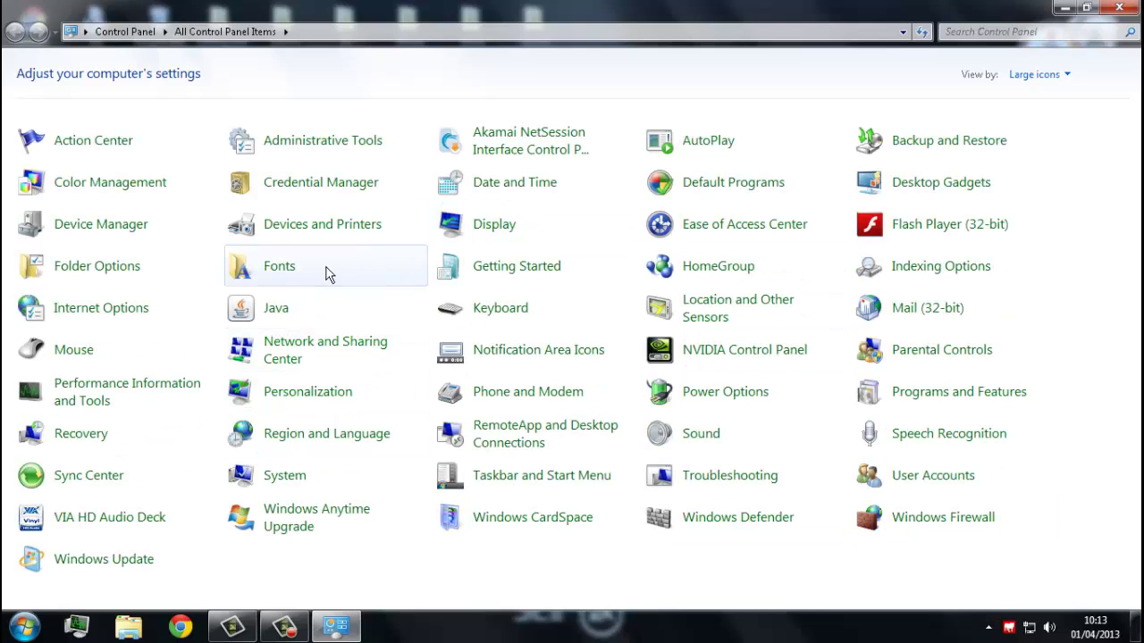
click(988, 524)
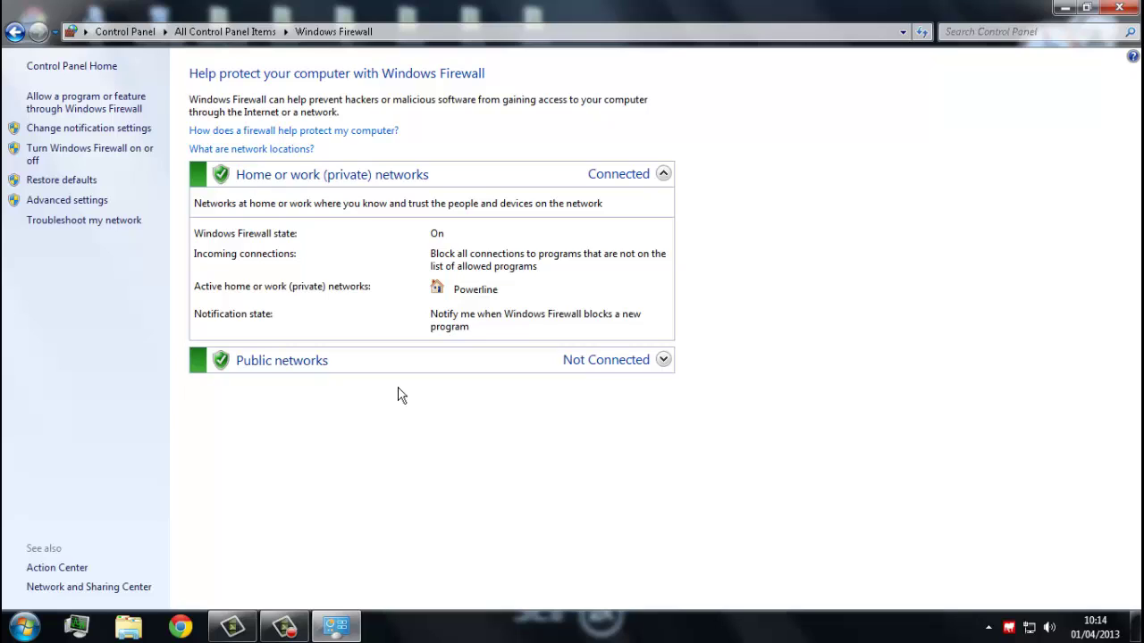
Step: Select 'Turn off Windows Firewall' for home/work and public networks and confirm
click(114, 153)
click(379, 204)
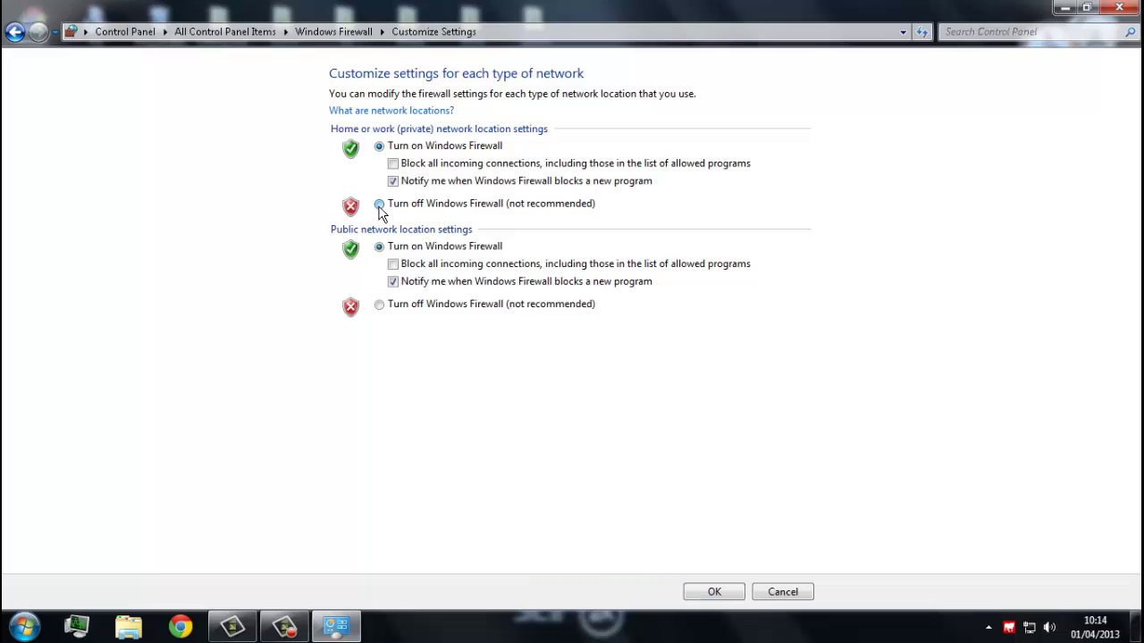
click(379, 304)
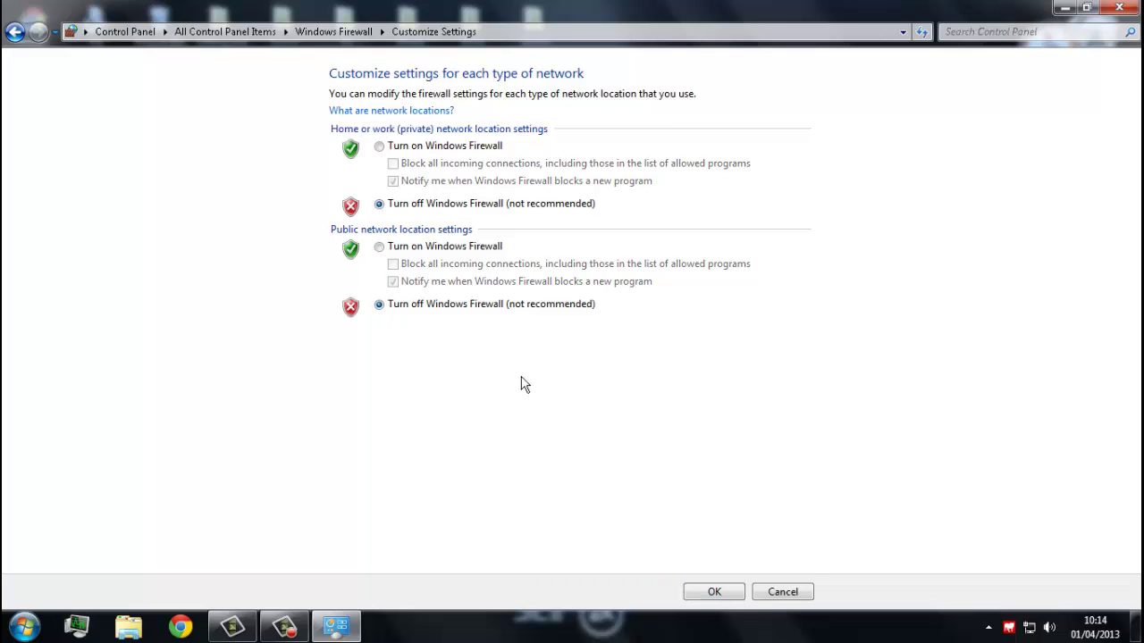
click(720, 594)
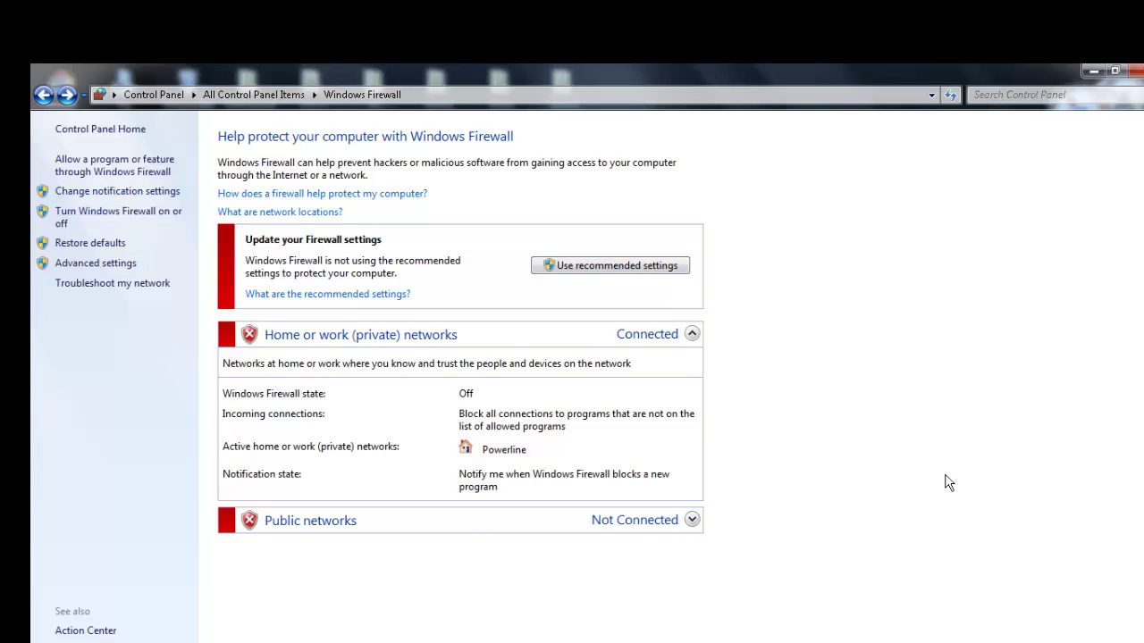
Step: Open the Advanced settings console maximized and show its Inbound Rules list
click(101, 264)
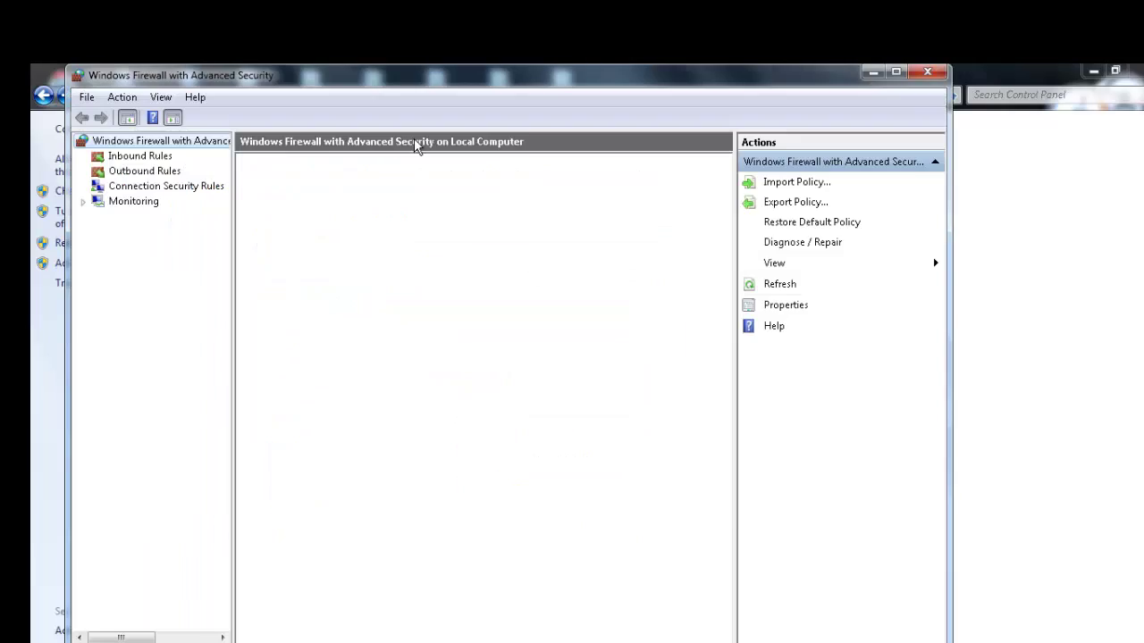
double_click(662, 74)
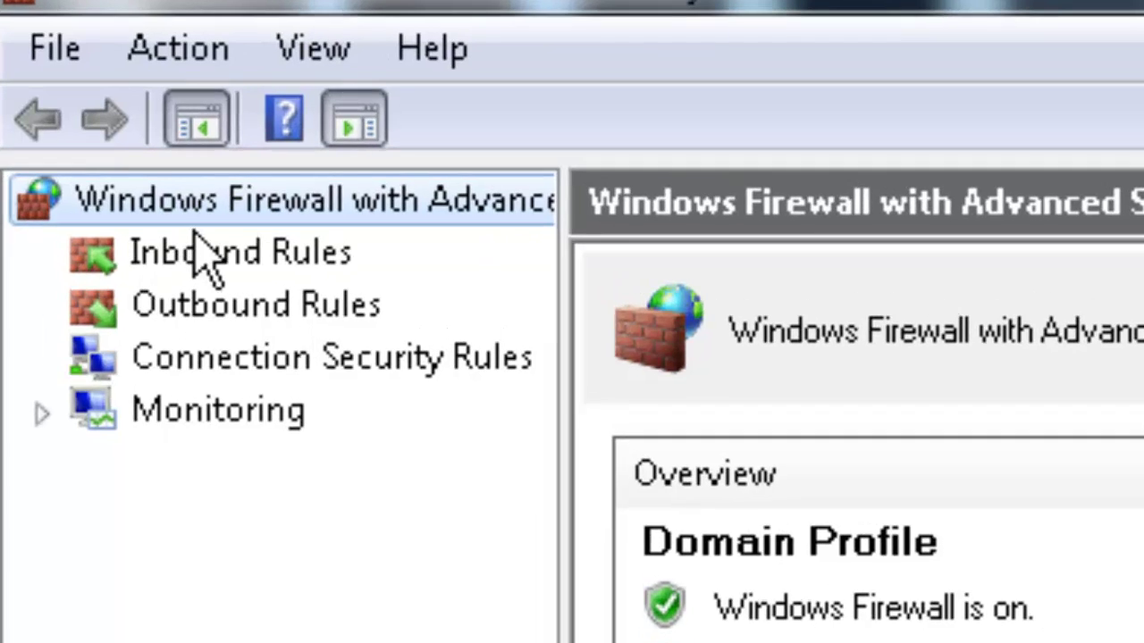
click(124, 185)
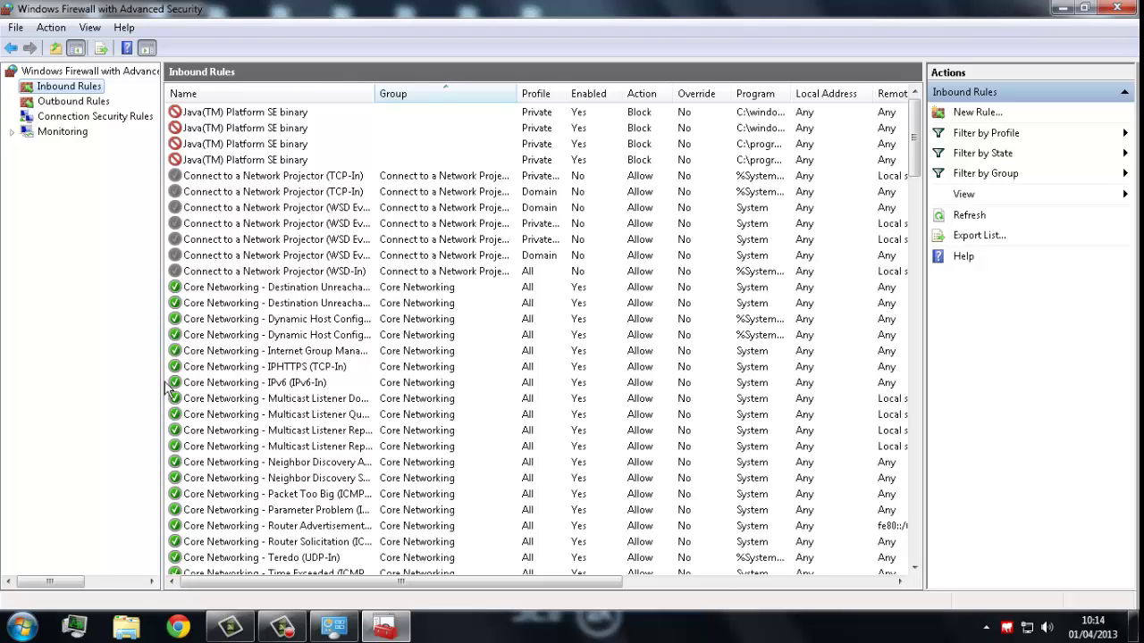
mouse_move(384, 581)
mouse_down()
mouse_move(607, 581)
mouse_move(616, 569)
mouse_up()
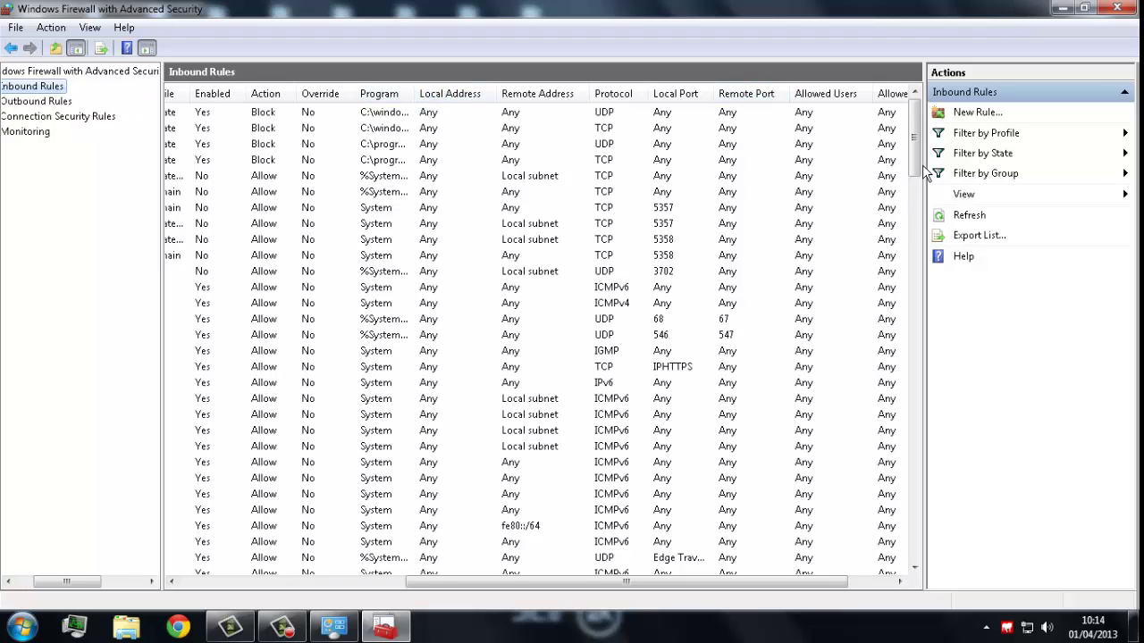
mouse_move(916, 168)
mouse_down()
mouse_move(955, 439)
mouse_move(950, 550)
mouse_move(975, 349)
mouse_move(925, 121)
mouse_up()
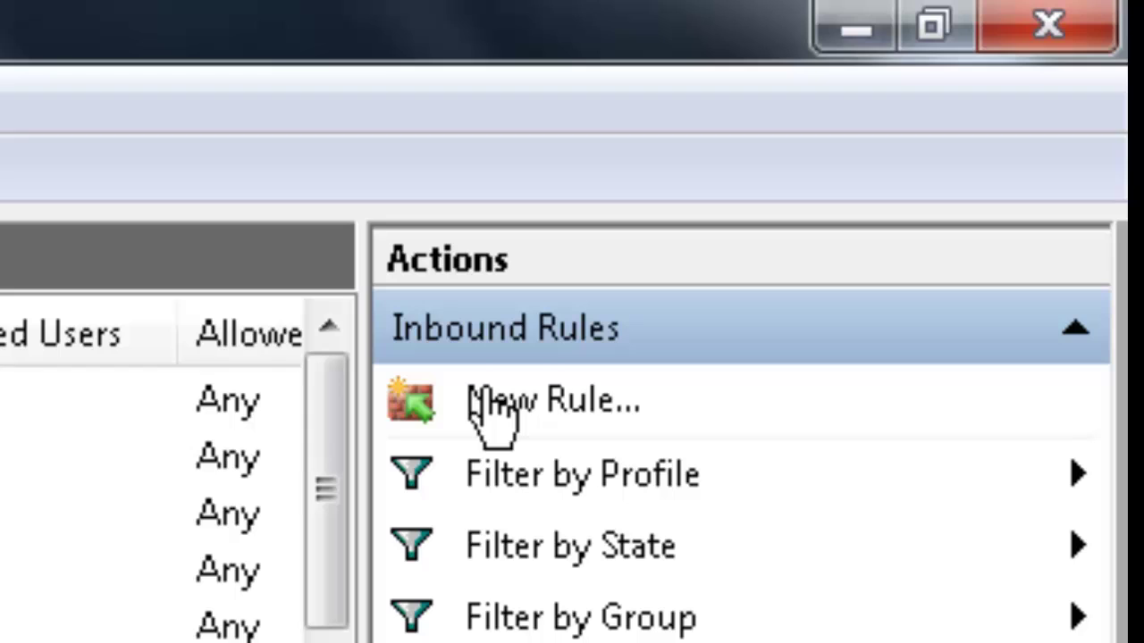
Step: Start a new inbound Port rule for TCP local port 25565
click(880, 159)
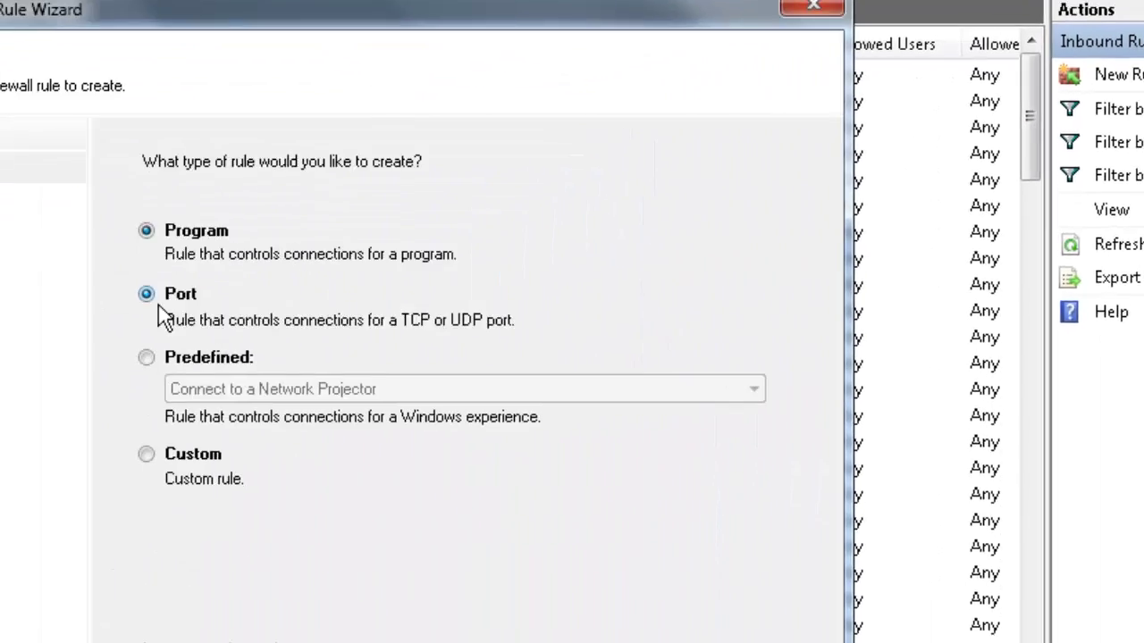
click(340, 230)
click(795, 624)
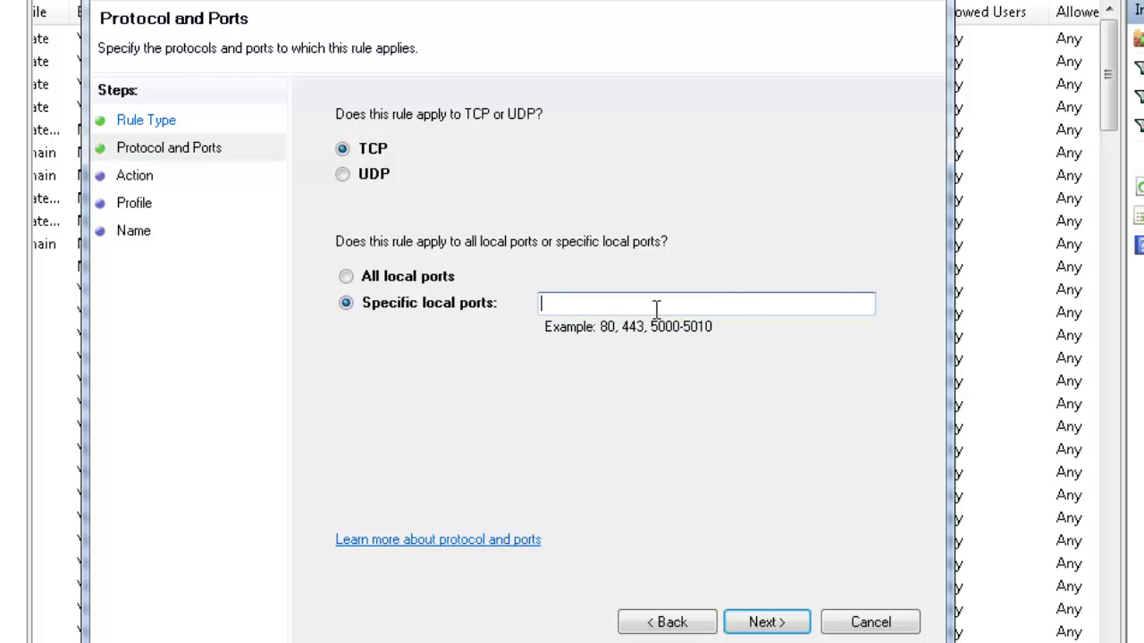
text(25565)
click(757, 622)
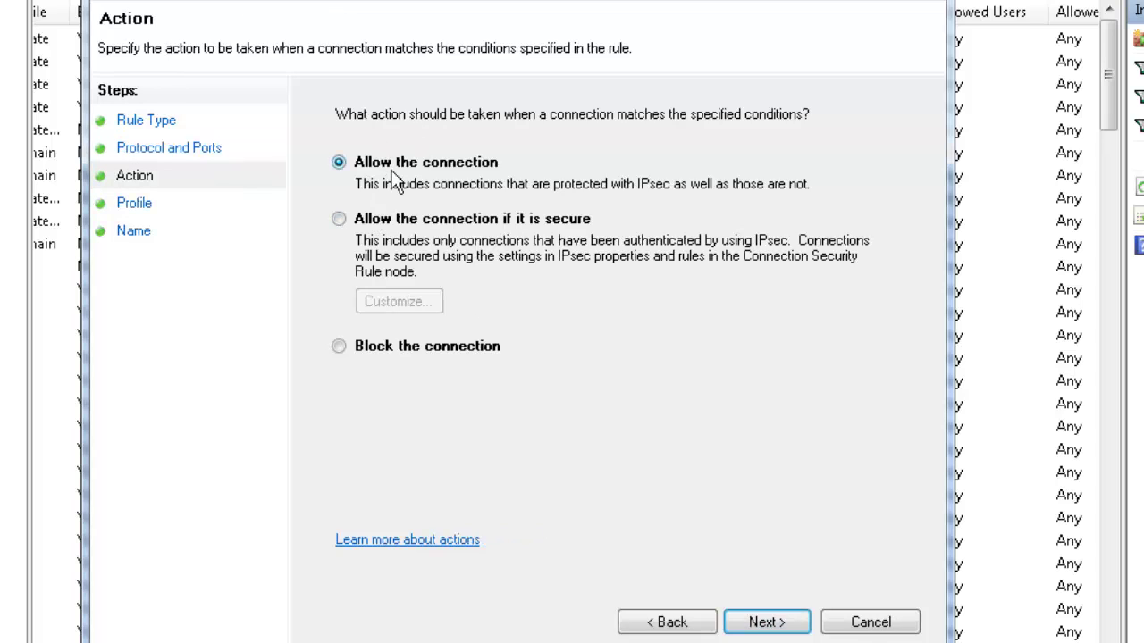
Step: Allow the connection on Domain, Private and Public profiles and name the rule Minecraft
click(740, 622)
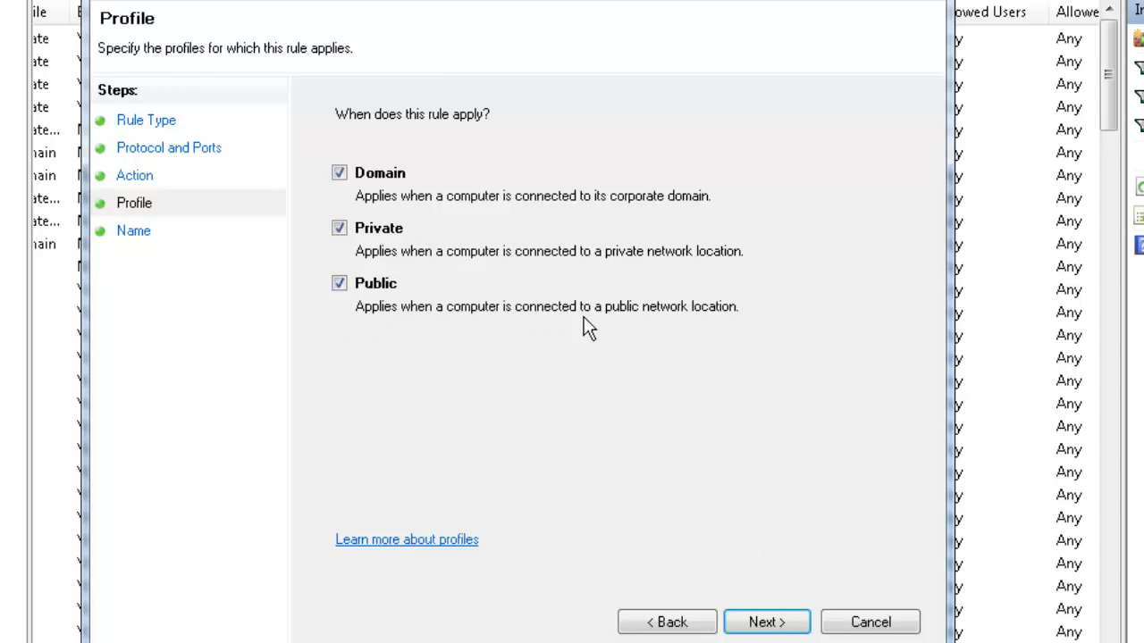
click(742, 626)
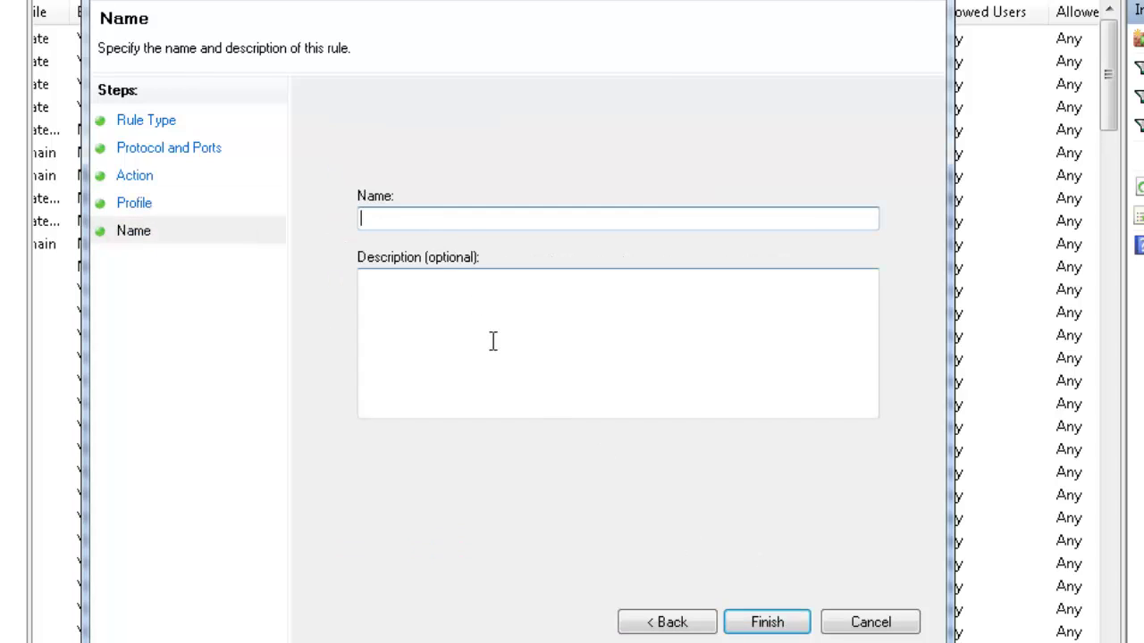
text(Minecraft)
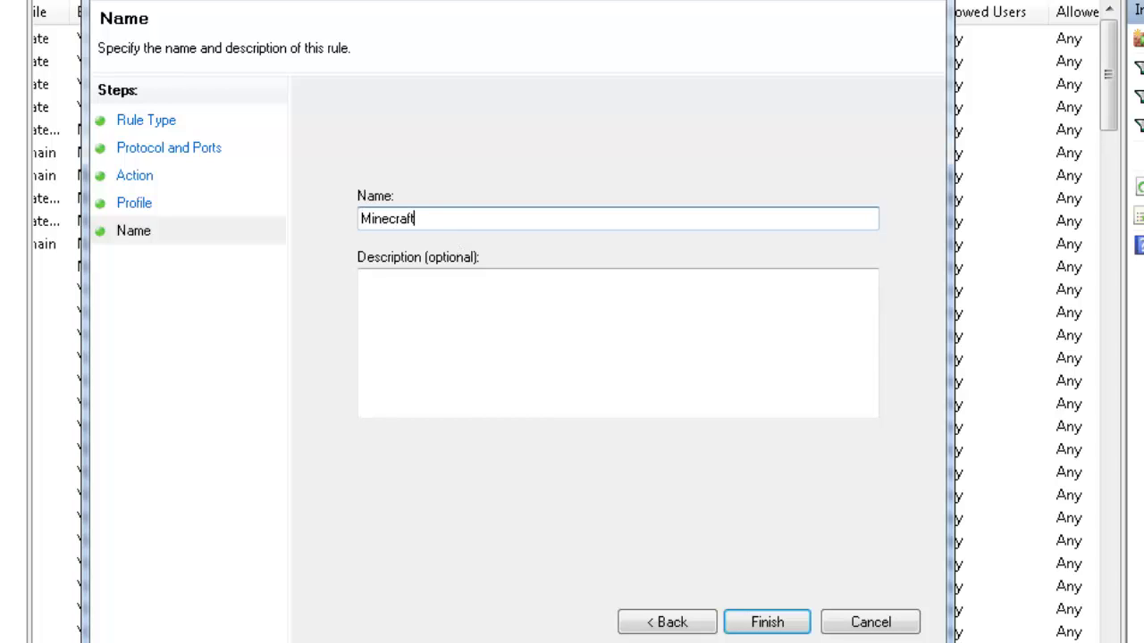
click(493, 309)
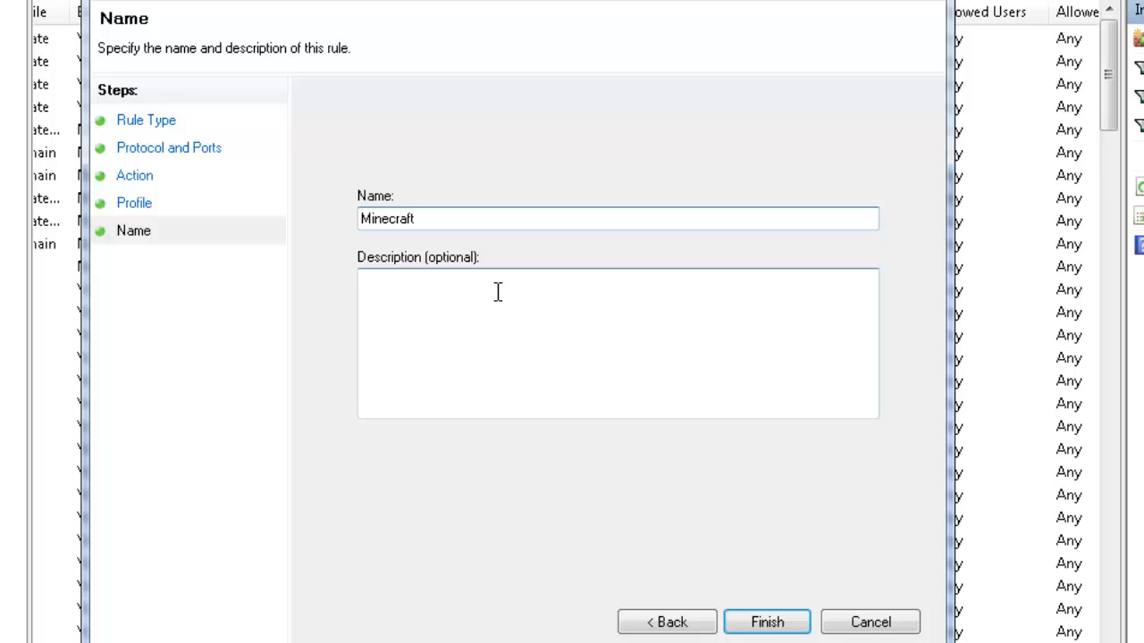
click(761, 626)
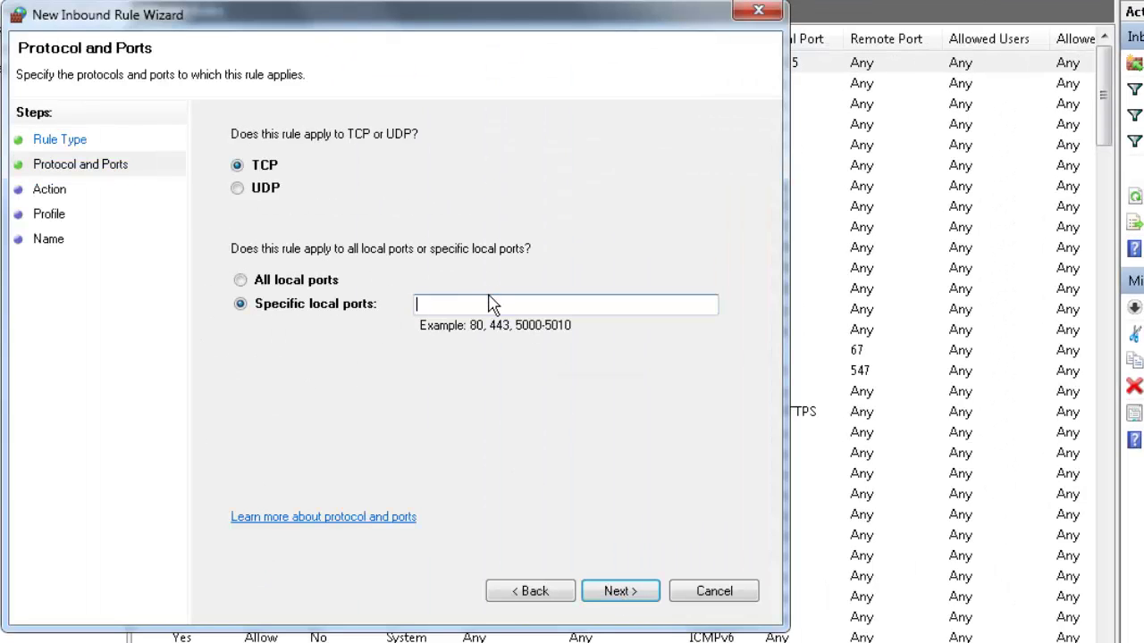
Step: Create inbound rule 'Minecraft UDP' allowing UDP local port 25565 on all profiles
text(25565)
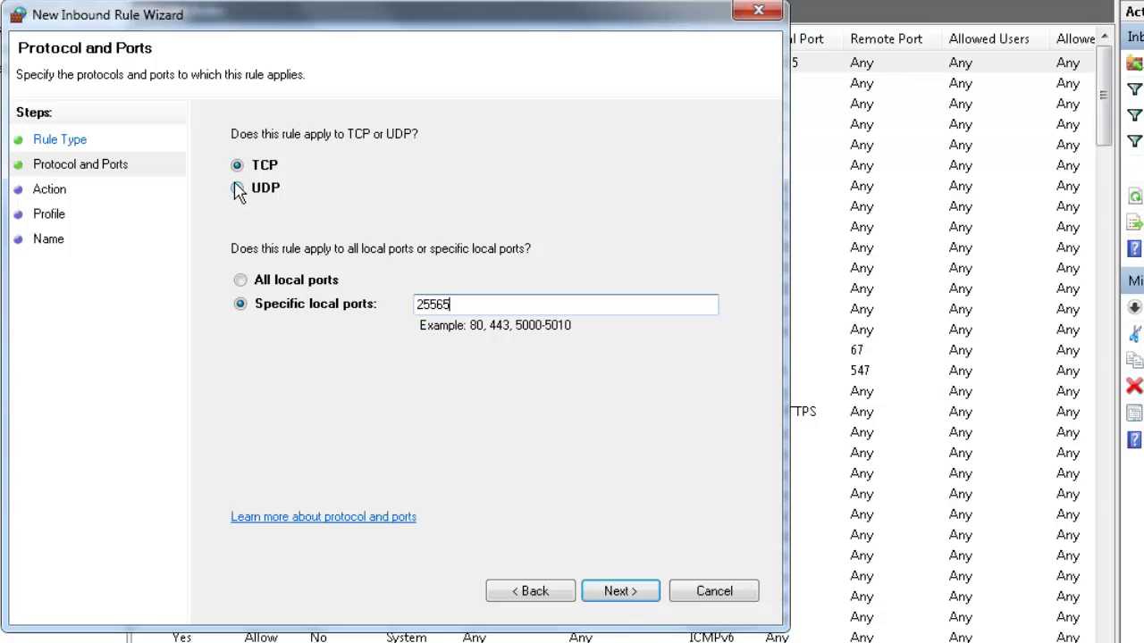
click(238, 189)
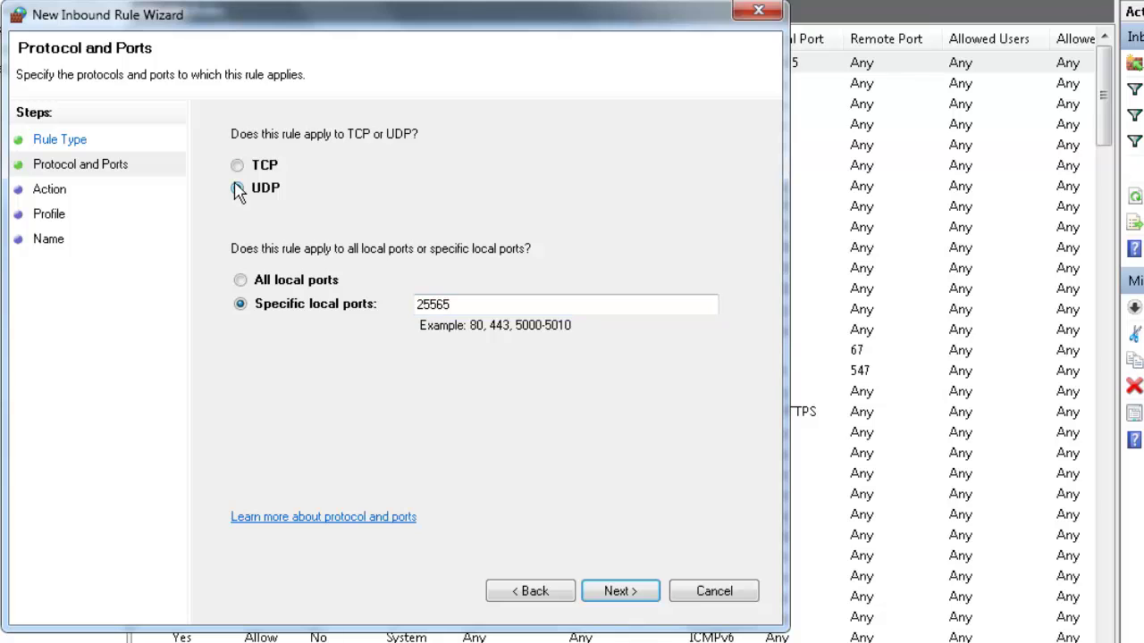
click(615, 599)
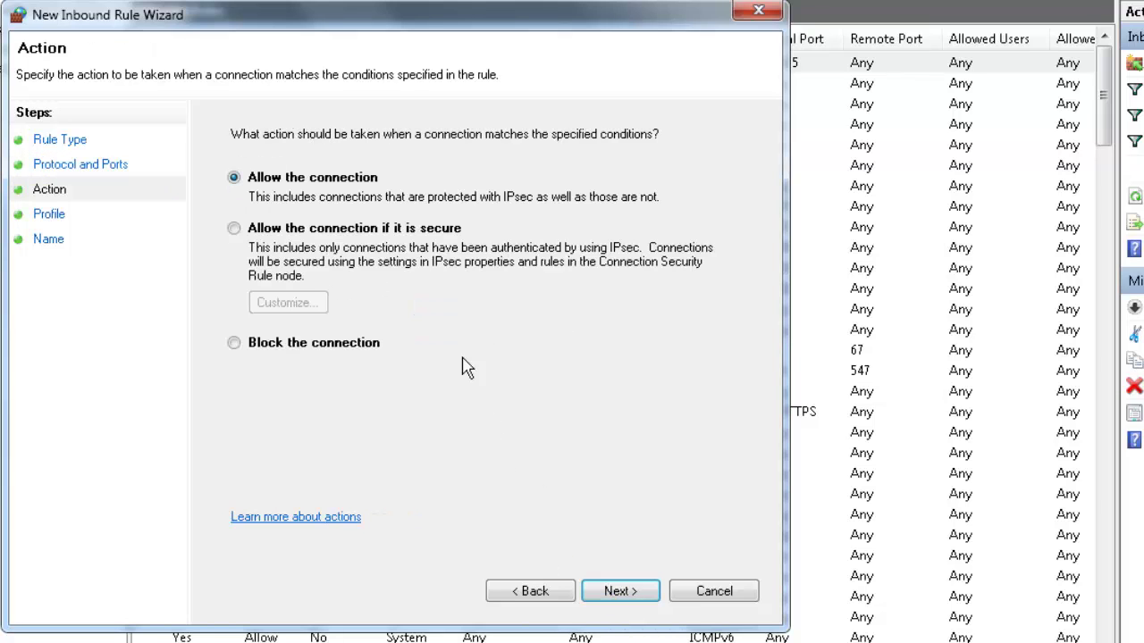
click(633, 597)
click(590, 597)
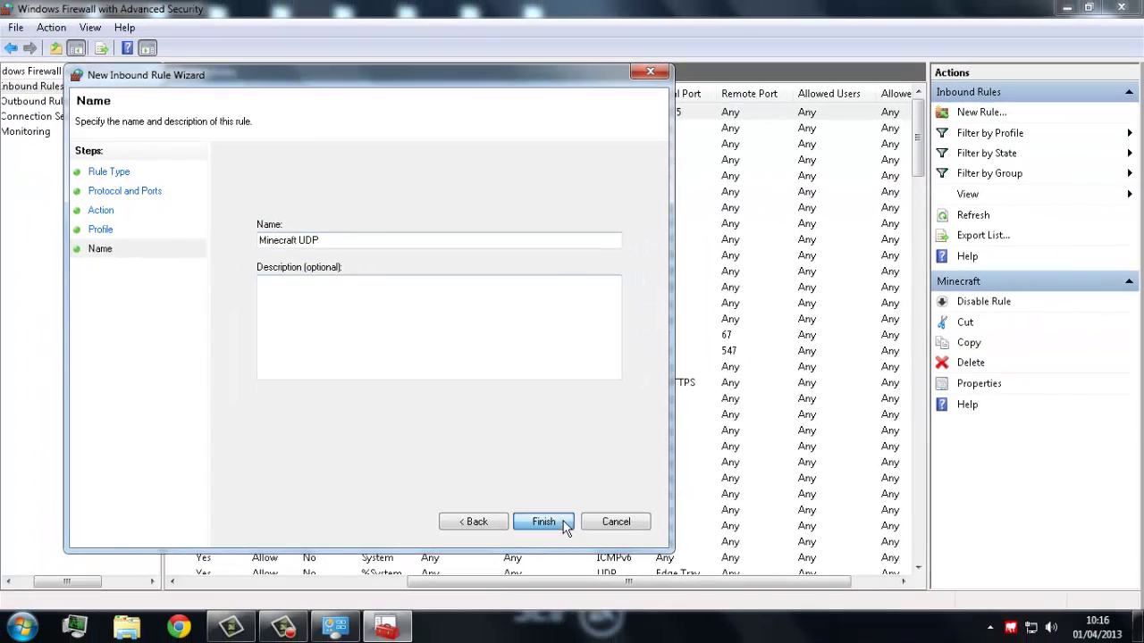
click(563, 521)
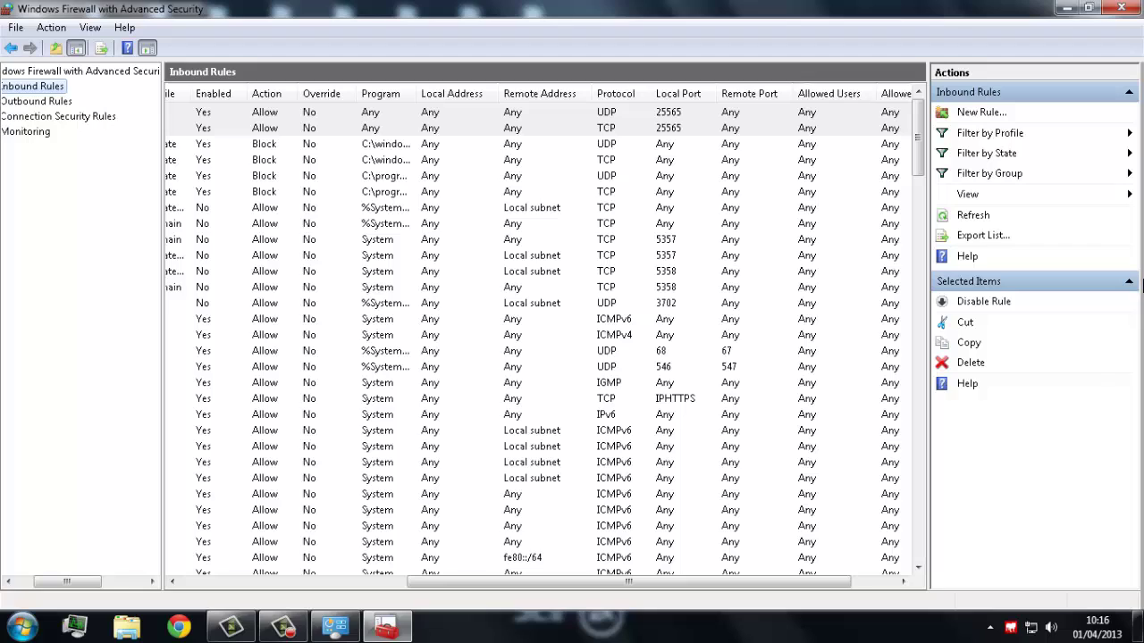
click(1129, 280)
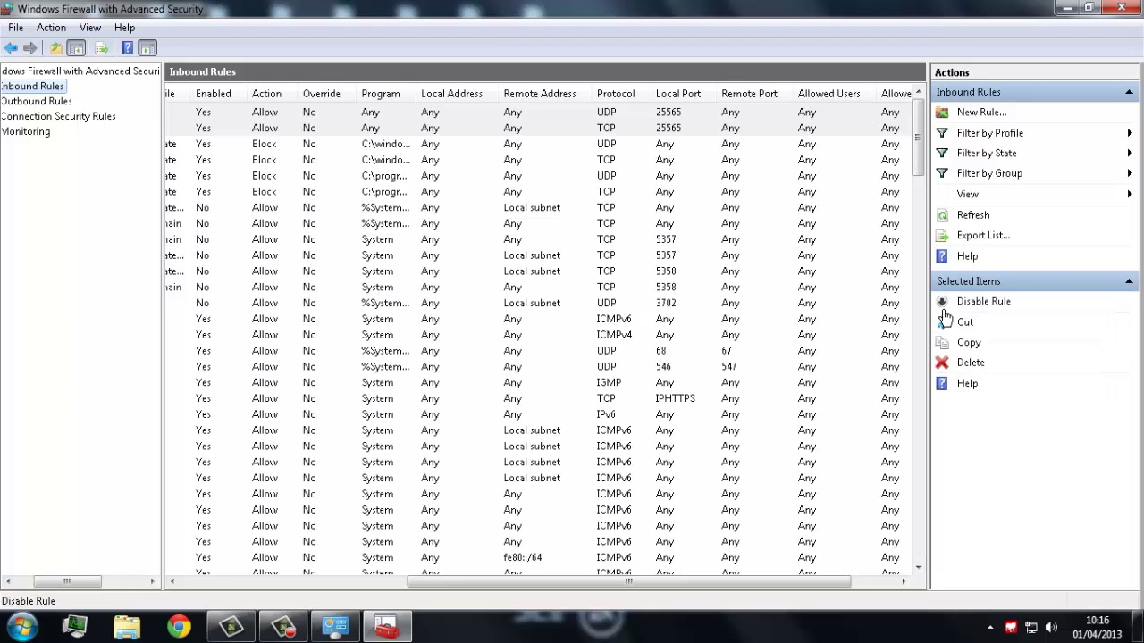
click(944, 305)
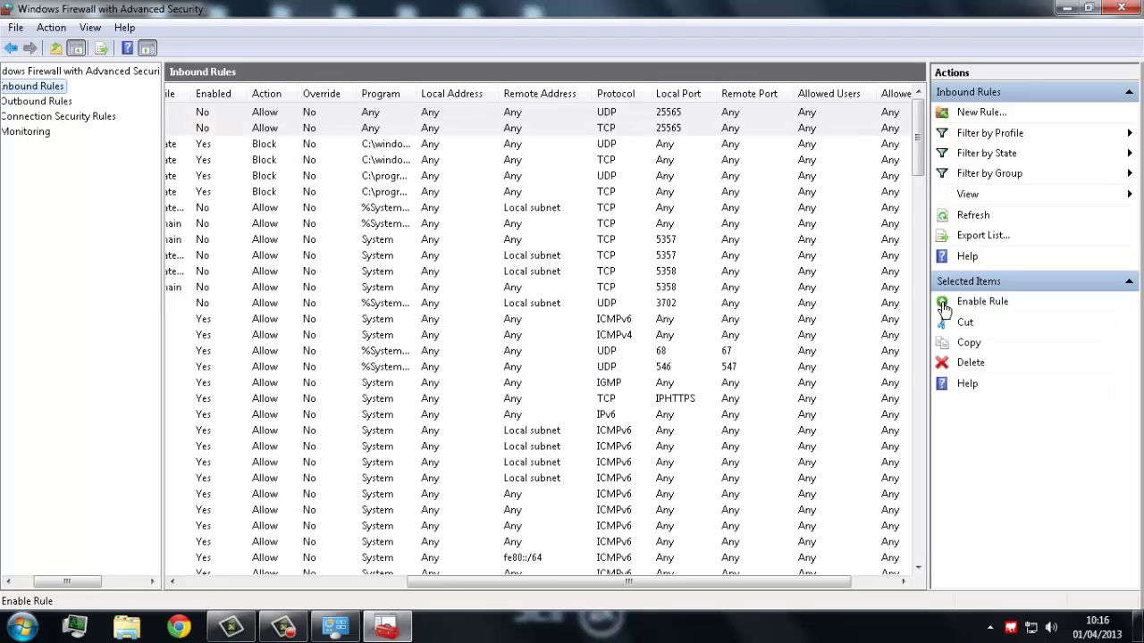
click(943, 305)
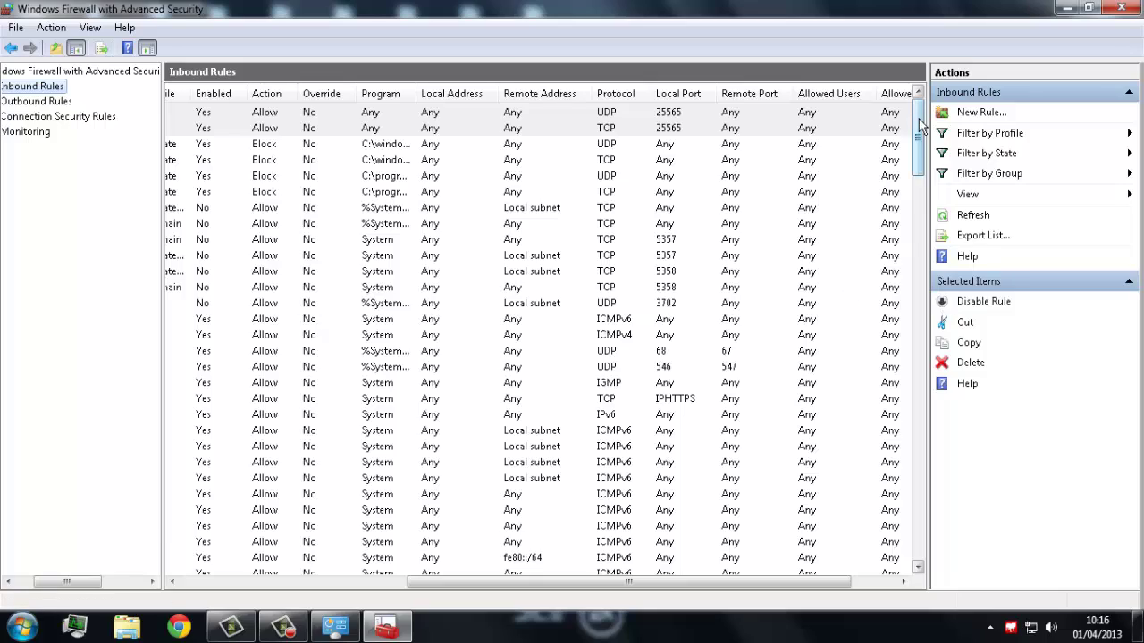
drag(920, 125, 920, 197)
drag(595, 582, 371, 607)
click(981, 304)
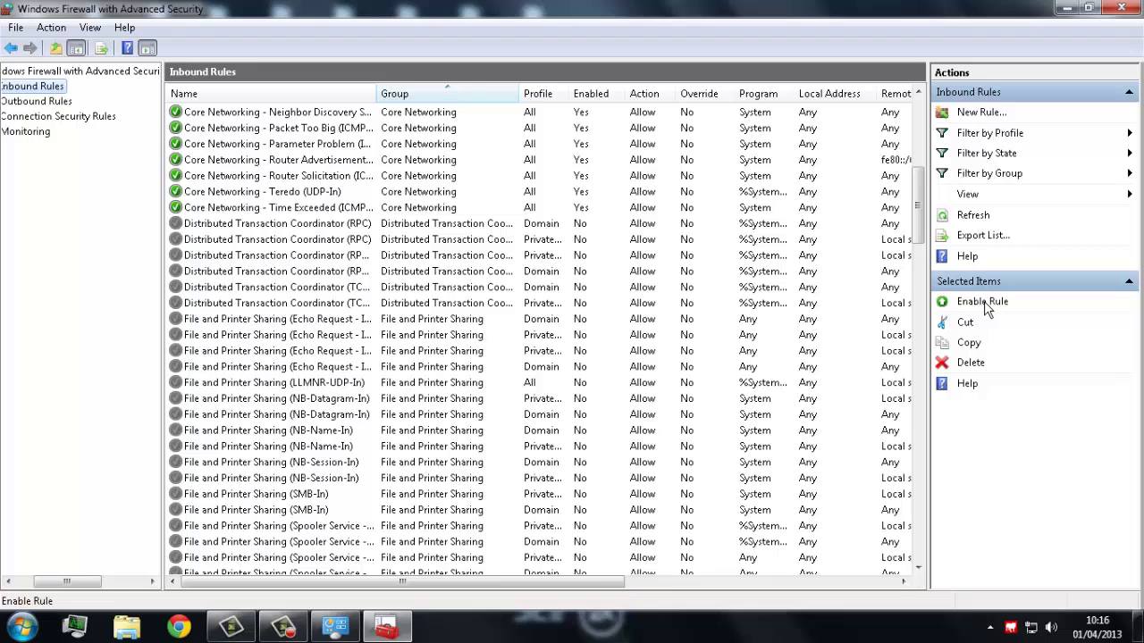
click(972, 305)
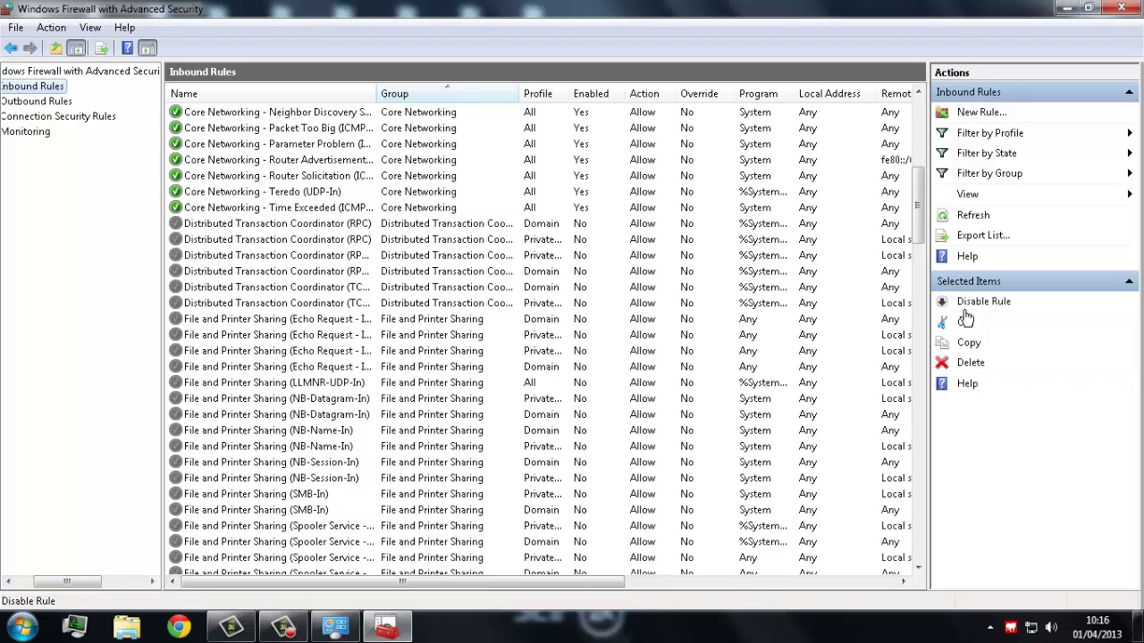
click(1129, 284)
click(1128, 284)
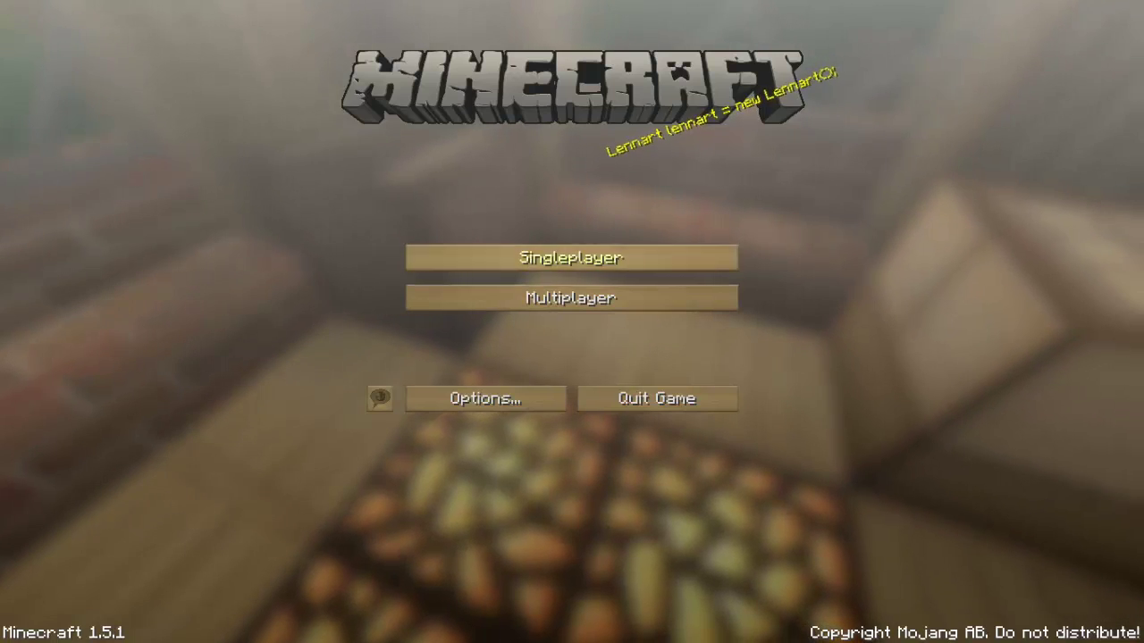
Step: Confirm MyServer points to localhost, refresh to see about 56 ms ping, and join it
click(572, 297)
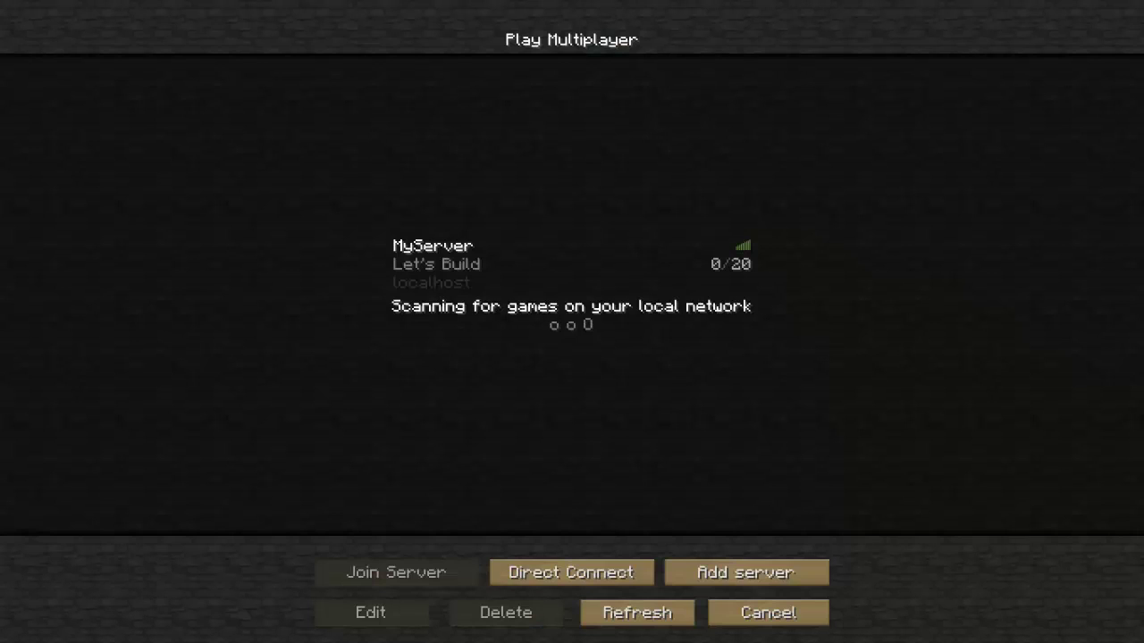
click(554, 264)
click(371, 613)
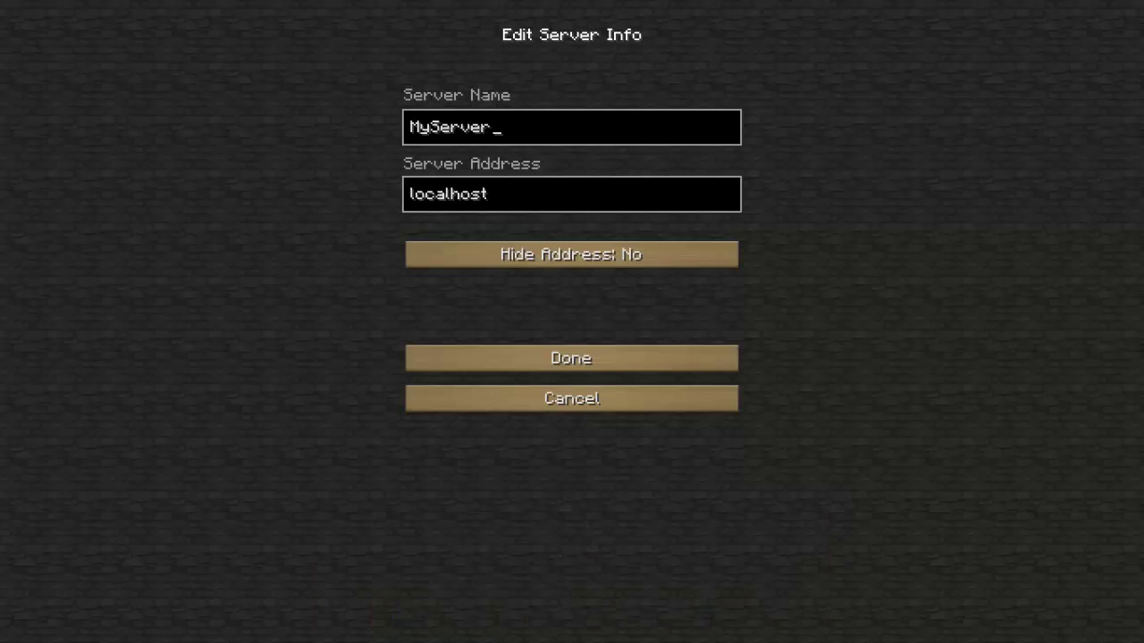
click(483, 194)
click(571, 358)
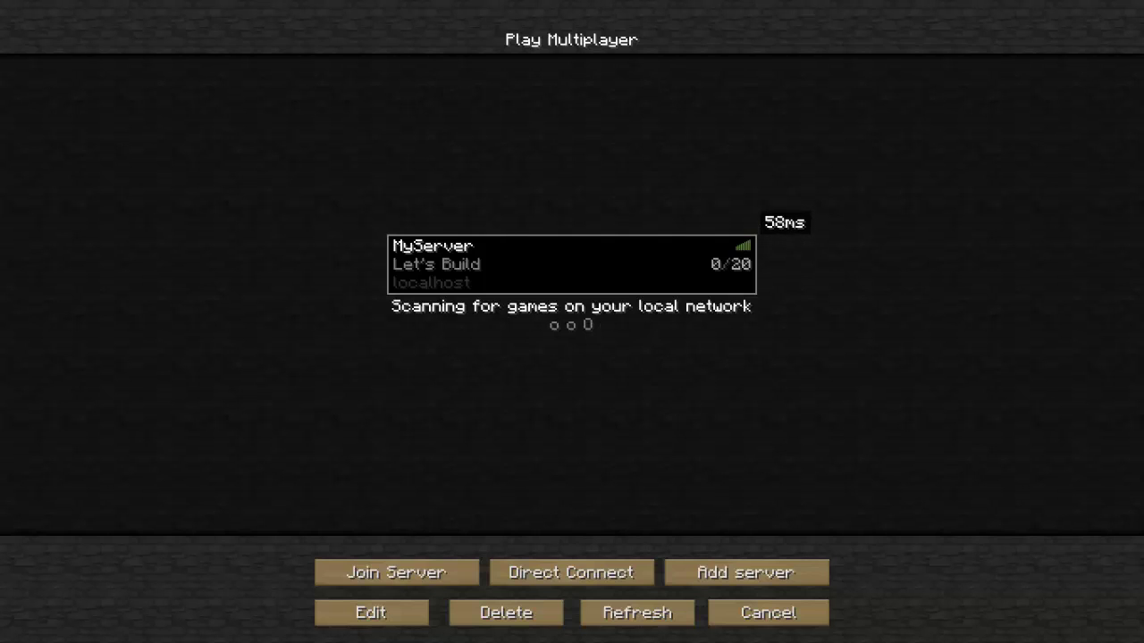
click(637, 613)
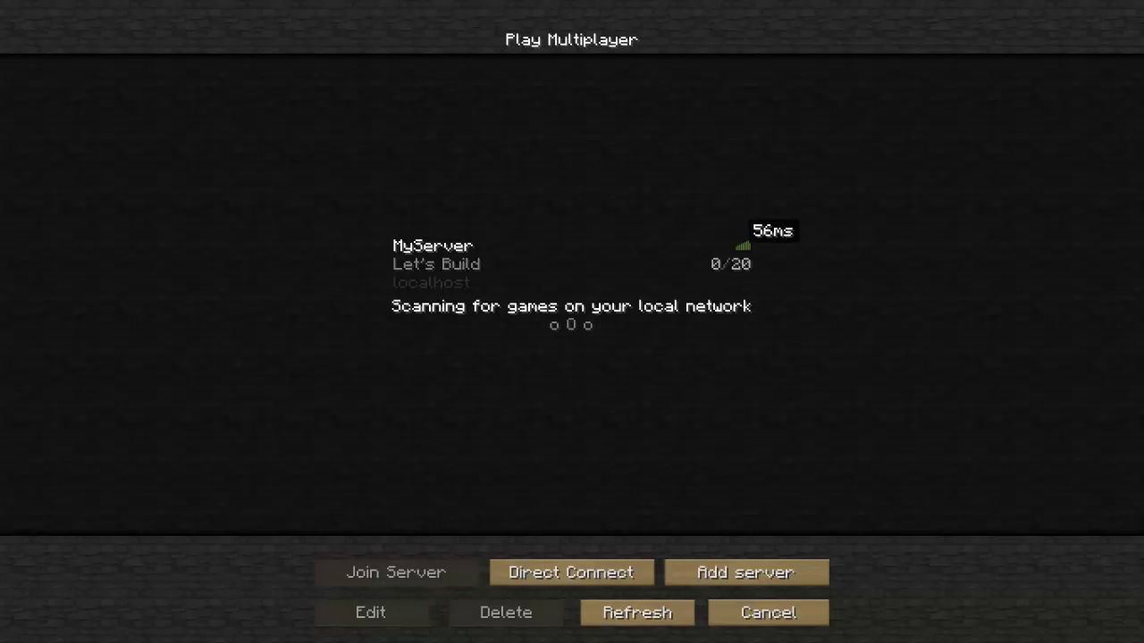
click(433, 259)
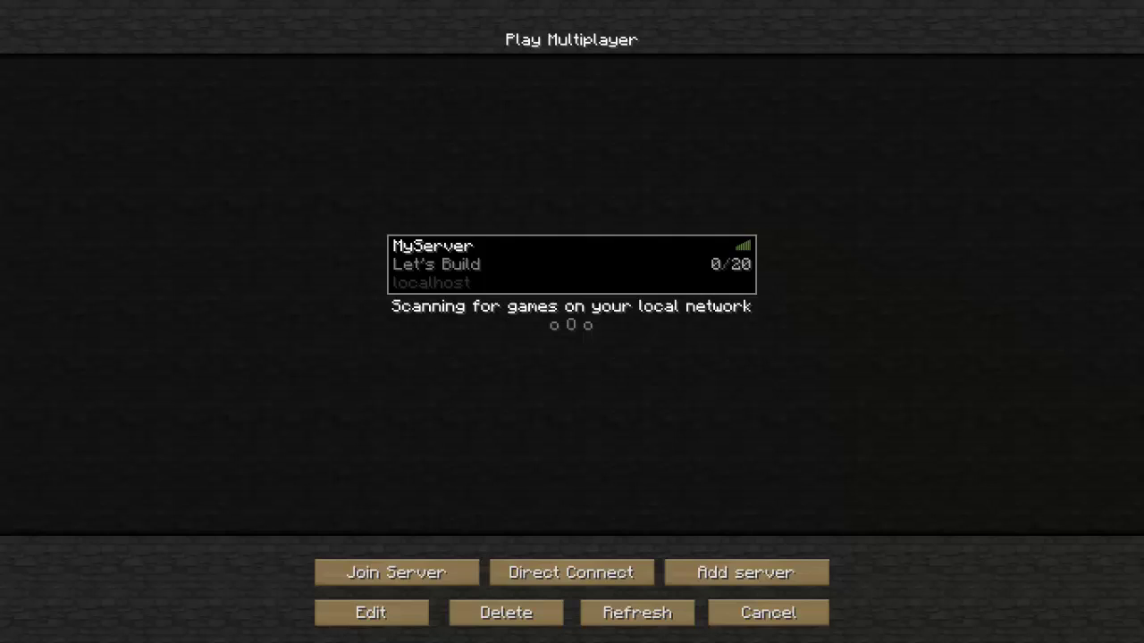